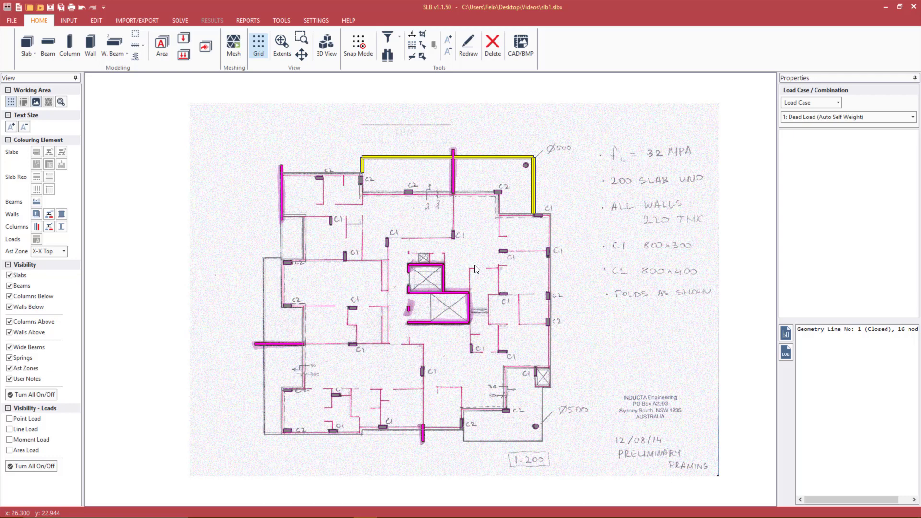
Make preliminary selections on the traced wall-and-column model inside the 16-node boundary
{"action": "left_click", "coordinate": [474, 266]}
{"action": "left_click", "coordinate": [373, 264]}
{"action": "left_click", "coordinate": [335, 357]}
{"action": "left_click", "coordinate": [287, 363]}
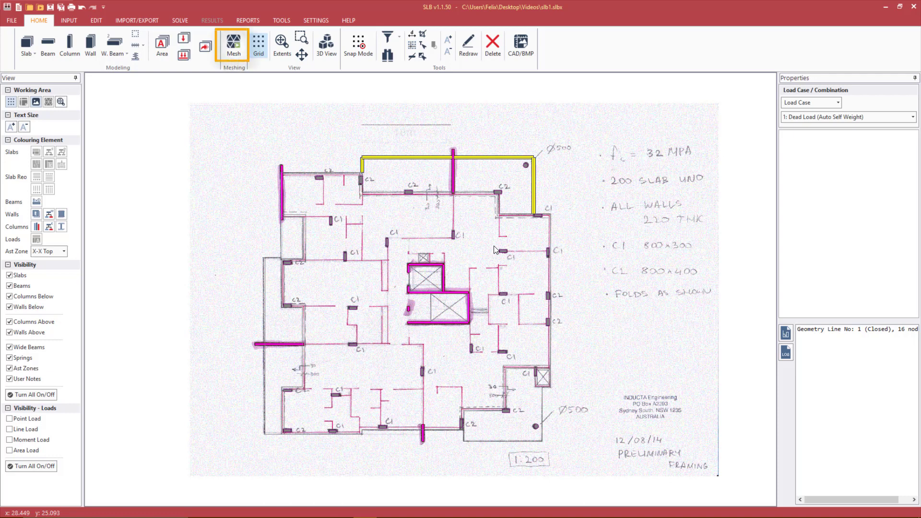
Open the Mesh settings and review the sub-division sizes, keeping 1.0 m
{"action": "left_click", "coordinate": [235, 49]}
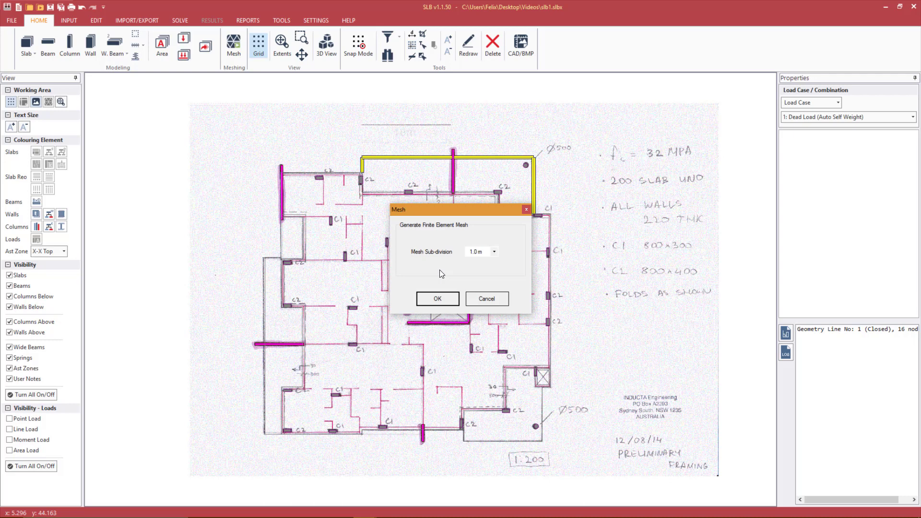
{"action": "left_click", "coordinate": [496, 254]}
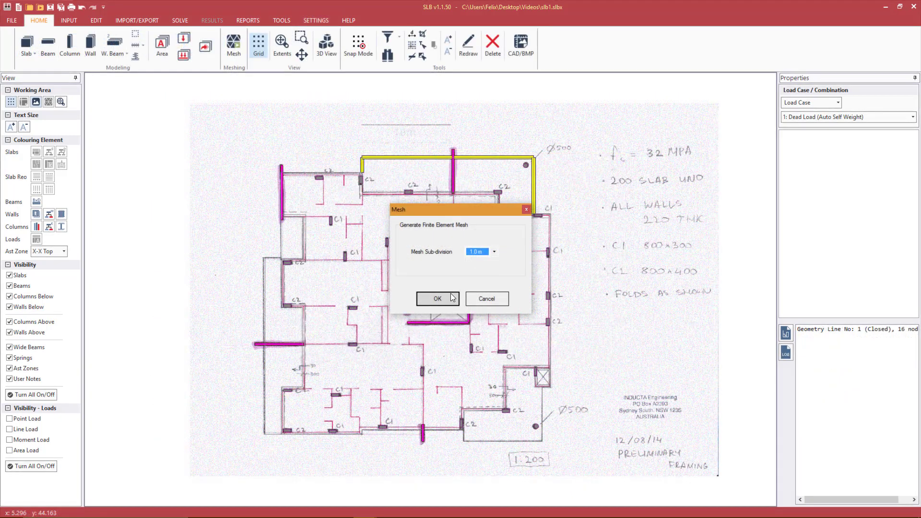
Generate the 2807-element, 1512-node mesh, close the report and zoom into the upper-left slab
{"action": "left_click", "coordinate": [451, 298]}
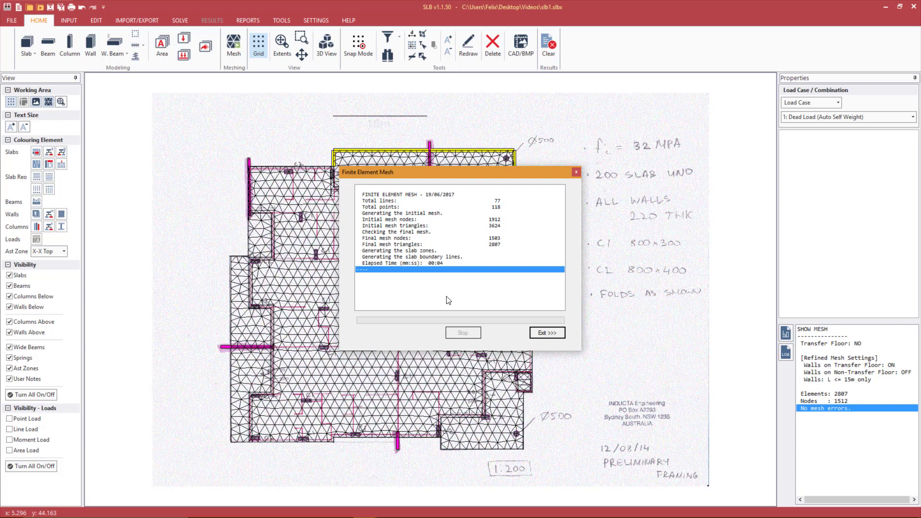
{"action": "left_click", "coordinate": [541, 333]}
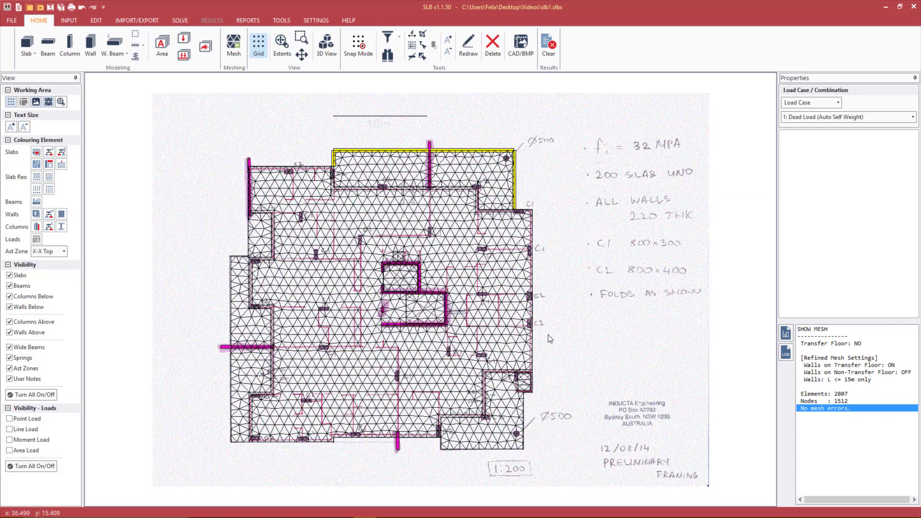
{"action": "scroll", "coordinate": [375, 231], "scroll_direction": "up", "scroll_amount": 2}
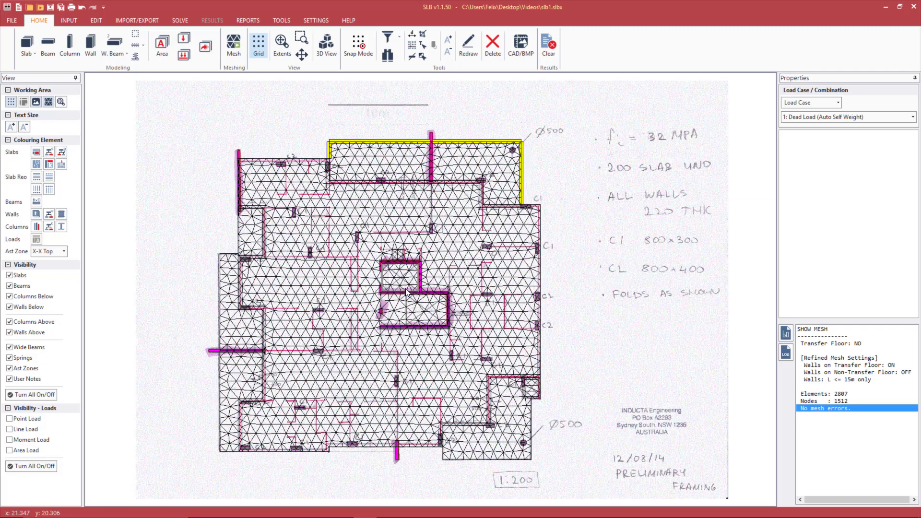
{"action": "scroll", "coordinate": [258, 136], "scroll_direction": "up", "scroll_amount": 5}
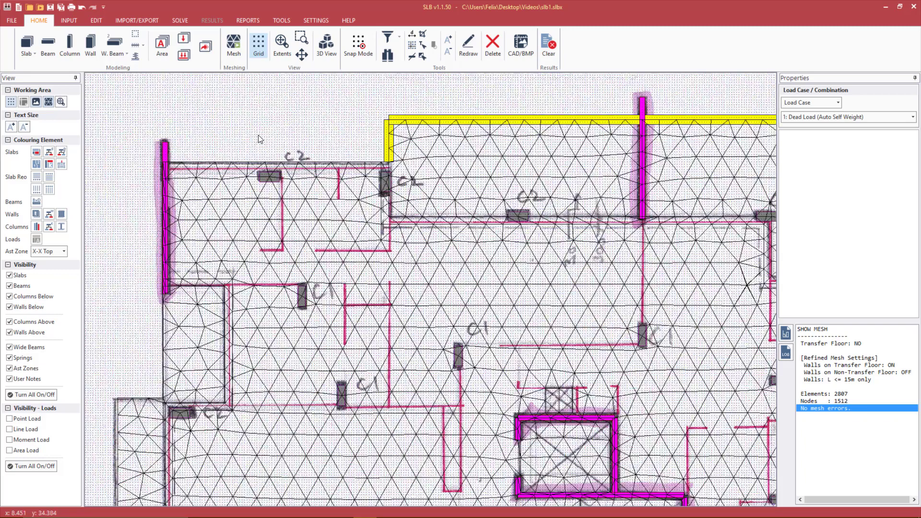
{"action": "scroll", "coordinate": [258, 139], "scroll_direction": "up", "scroll_amount": 2}
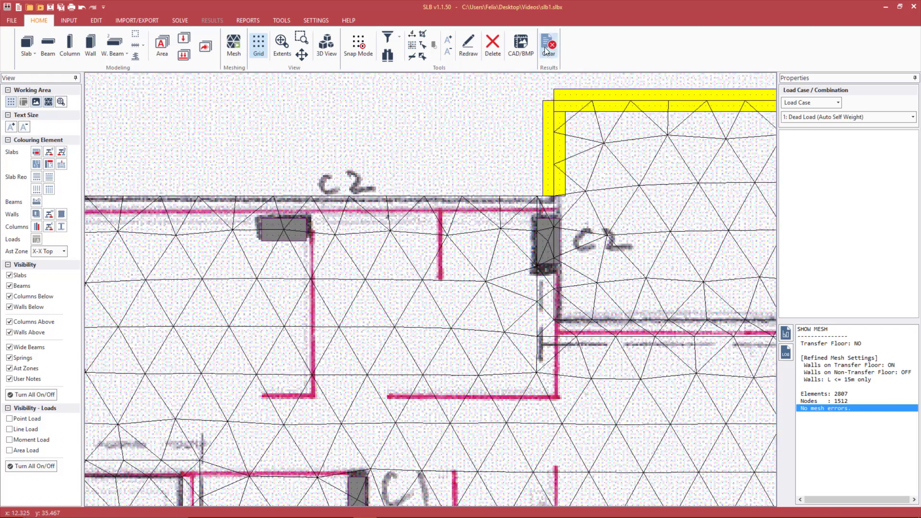
Hide the bitmap sketch underlay and display the analytical model's nodes and wall lines
{"action": "left_click", "coordinate": [523, 45]}
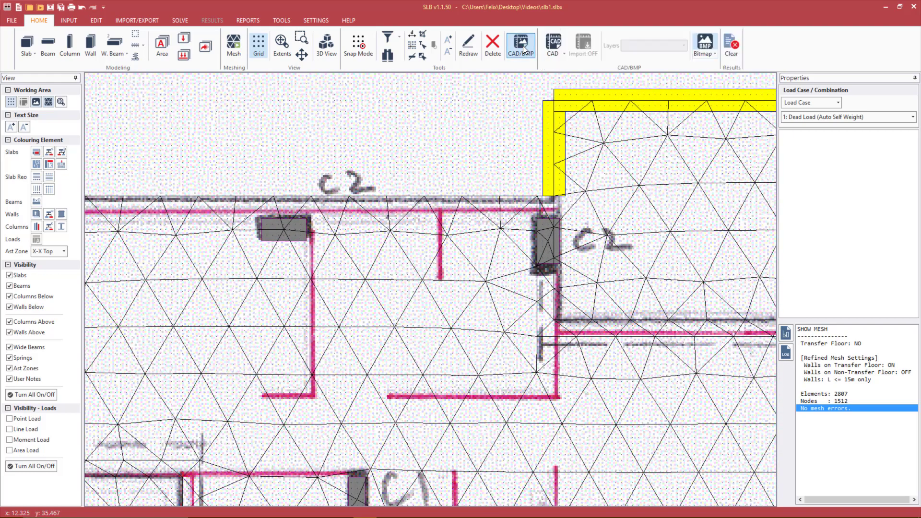
{"action": "left_click", "coordinate": [705, 44]}
{"action": "scroll", "coordinate": [417, 144], "scroll_direction": "up", "scroll_amount": 1}
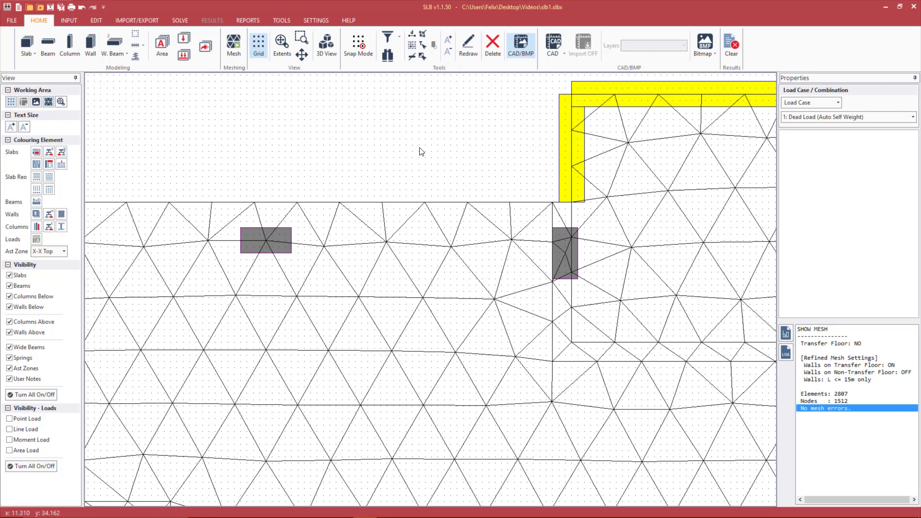
{"action": "left_click", "coordinate": [287, 21]}
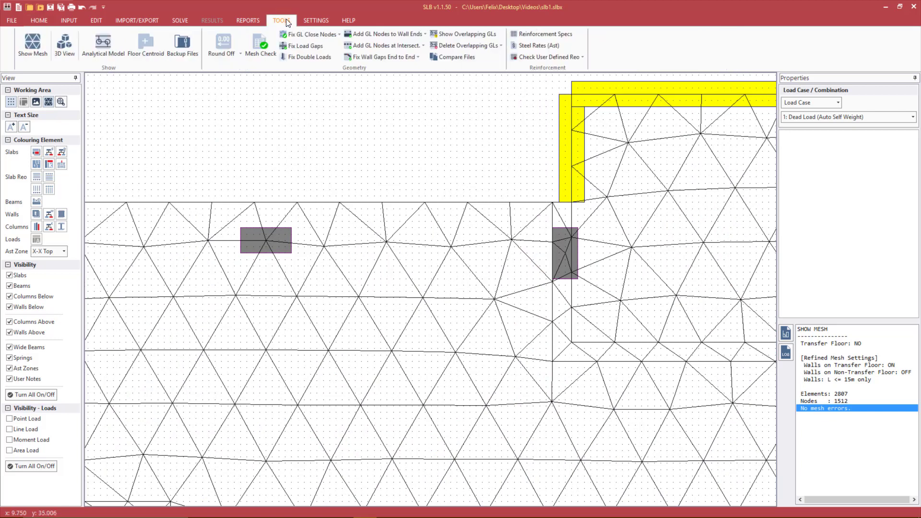
{"action": "left_click", "coordinate": [105, 50]}
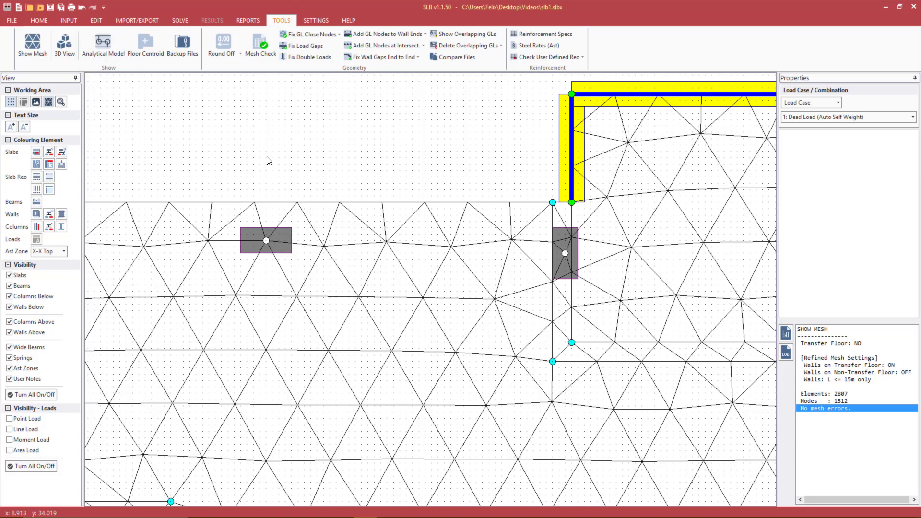
Zoom in and out around the slab to locate the lift-core zone
{"action": "scroll", "coordinate": [269, 160], "scroll_direction": "down", "scroll_amount": 6}
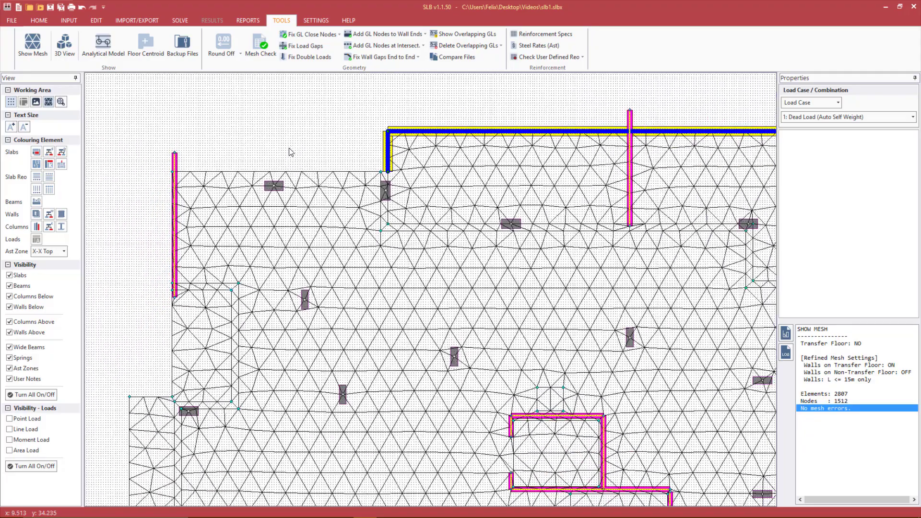
{"action": "scroll", "coordinate": [236, 433], "scroll_direction": "up", "scroll_amount": 5}
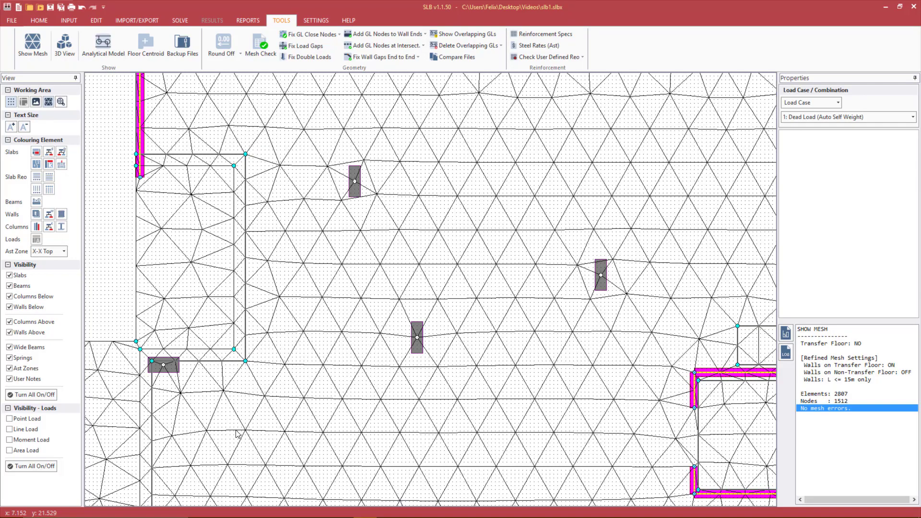
{"action": "scroll", "coordinate": [237, 434], "scroll_direction": "down", "scroll_amount": 5}
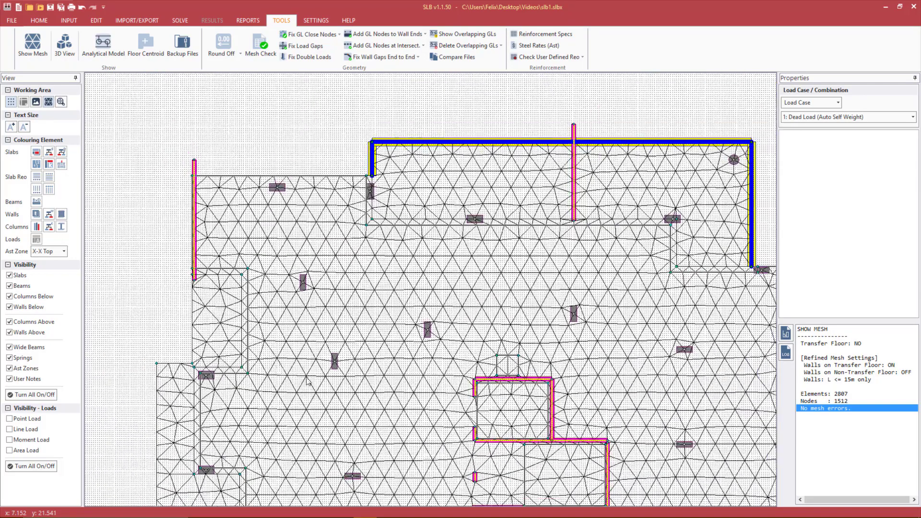
{"action": "scroll", "coordinate": [518, 491], "scroll_direction": "up", "scroll_amount": 5}
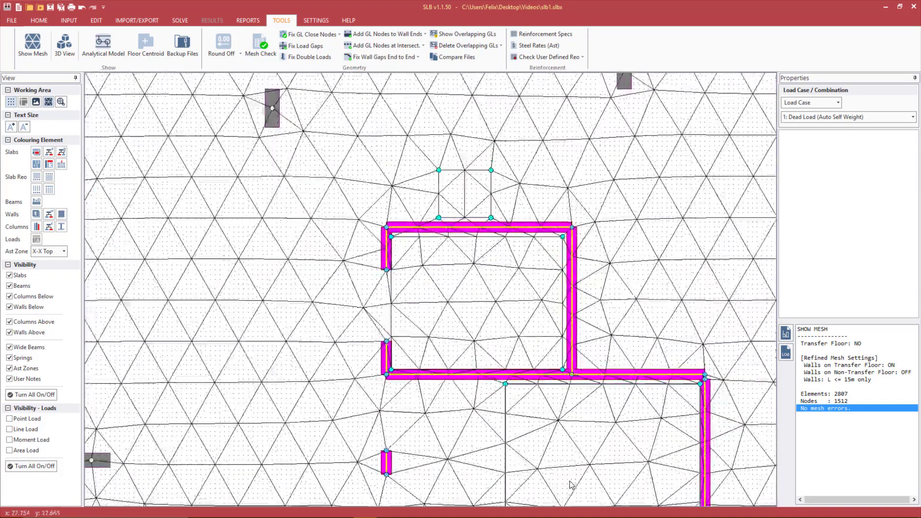
{"action": "scroll", "coordinate": [571, 485], "scroll_direction": "up", "scroll_amount": 2}
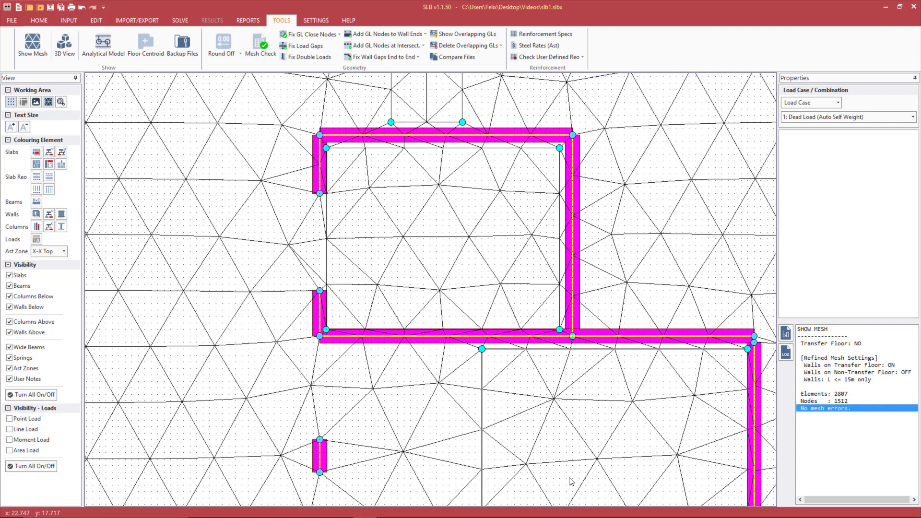
Stretch the upper lift-core slab zone's corners onto the surrounding walls, accepting results deletion
{"action": "left_click", "coordinate": [549, 330]}
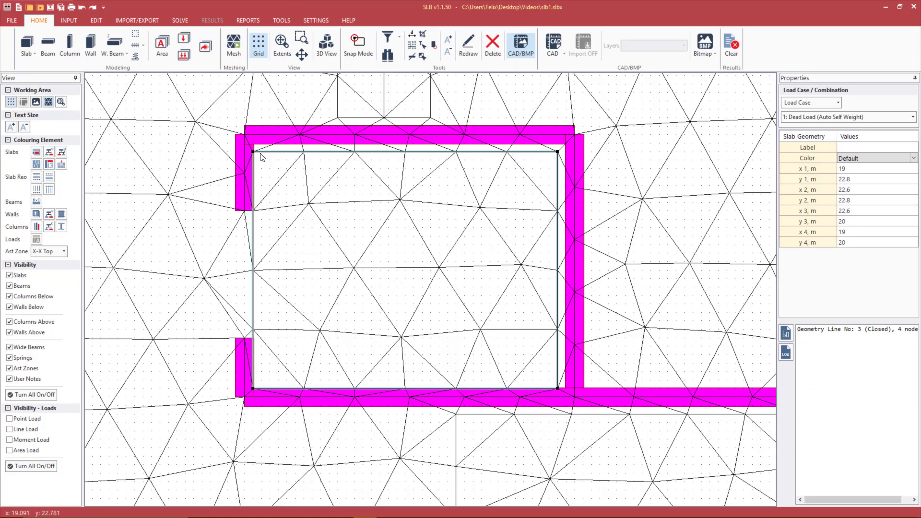
{"action": "left_click_drag", "start_coordinate": [253, 151], "coordinate": [244, 135]}
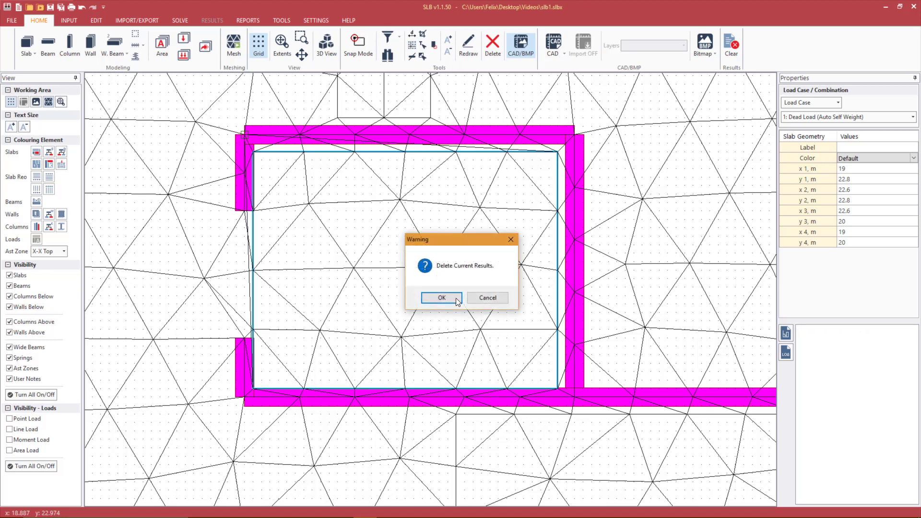
{"action": "left_click", "coordinate": [442, 297]}
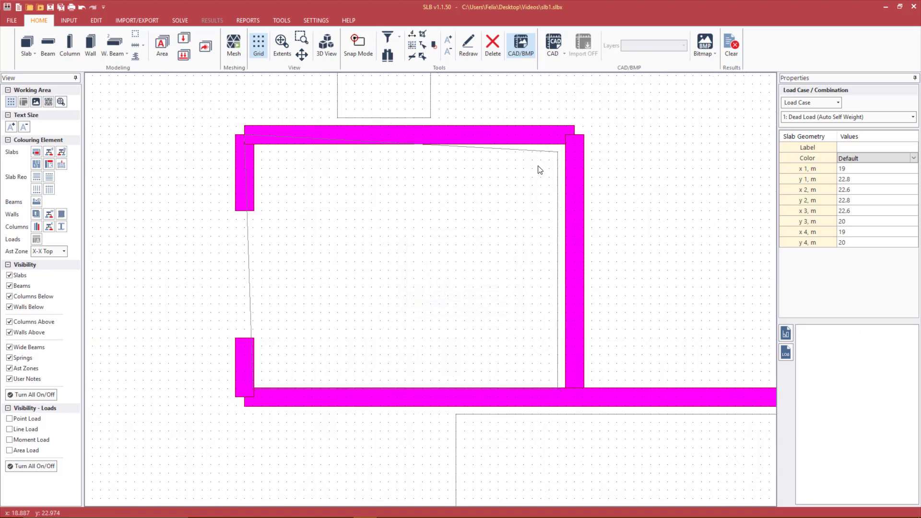
{"action": "left_click", "coordinate": [570, 138]}
{"action": "left_click_drag", "start_coordinate": [570, 138], "coordinate": [574, 135]}
{"action": "left_click_drag", "start_coordinate": [569, 393], "coordinate": [574, 396]}
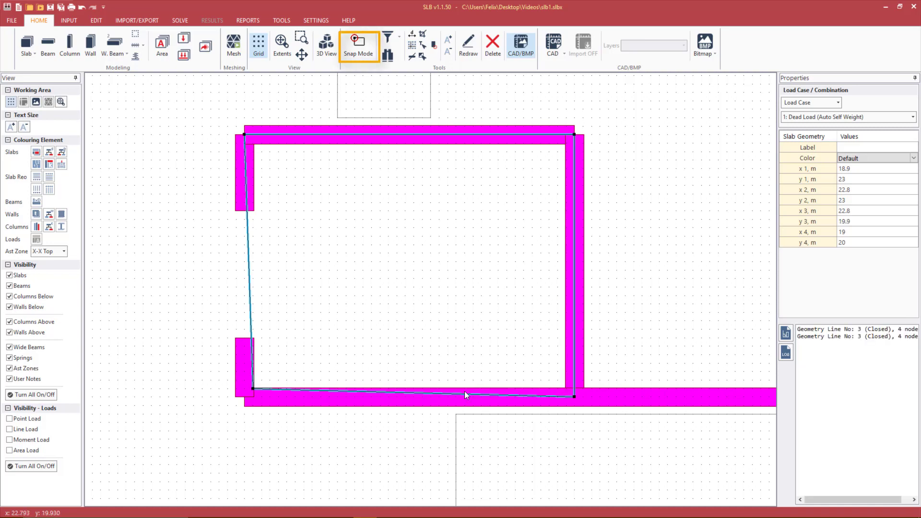
{"action": "scroll", "coordinate": [261, 324], "scroll_direction": "down", "scroll_amount": 3}
{"action": "scroll", "coordinate": [369, 383], "scroll_direction": "up", "scroll_amount": 2}
Pull the lower lift-core zone's top-right and bottom-right corners onto the wall lines
{"action": "left_click", "coordinate": [365, 367]}
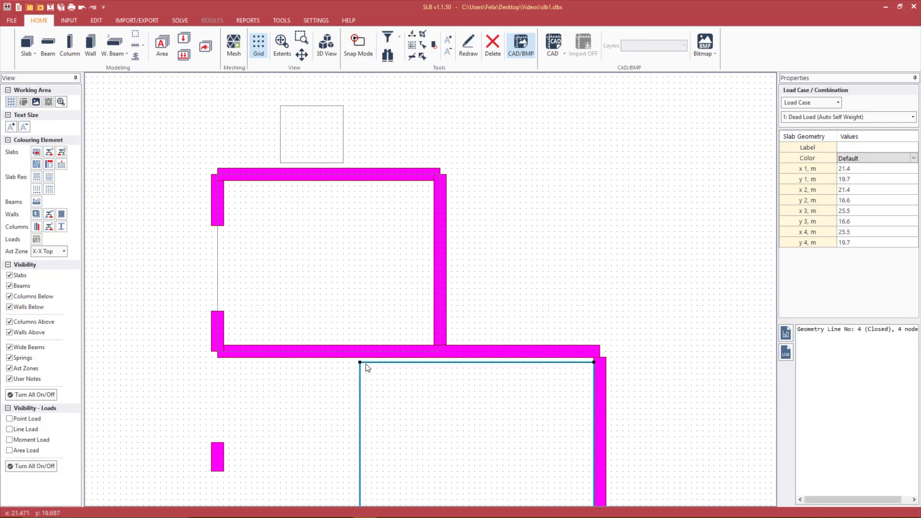
{"action": "left_click_drag", "start_coordinate": [597, 363], "coordinate": [601, 354]}
{"action": "scroll", "coordinate": [601, 362], "scroll_direction": "up", "scroll_amount": 1}
{"action": "left_click", "coordinate": [600, 362]}
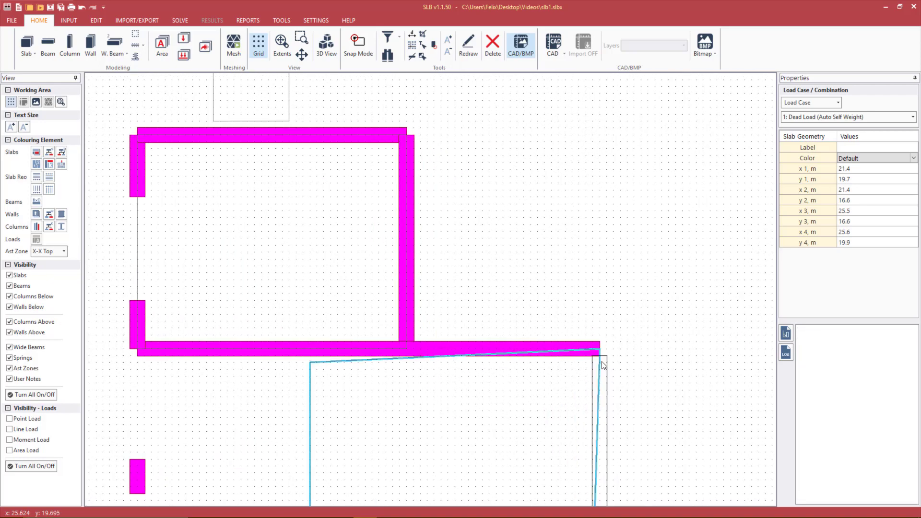
{"action": "scroll", "coordinate": [540, 252], "scroll_direction": "down", "scroll_amount": 1}
{"action": "scroll", "coordinate": [542, 254], "scroll_direction": "down", "scroll_amount": 1}
{"action": "scroll", "coordinate": [565, 391], "scroll_direction": "up", "scroll_amount": 2}
{"action": "left_click", "coordinate": [562, 393]}
{"action": "left_click_drag", "start_coordinate": [559, 389], "coordinate": [566, 397]}
{"action": "scroll", "coordinate": [267, 402], "scroll_direction": "up", "scroll_amount": 1}
Check the bottom-edge beam and corner node options, then regenerate the slab mesh
{"action": "left_click", "coordinate": [292, 395]}
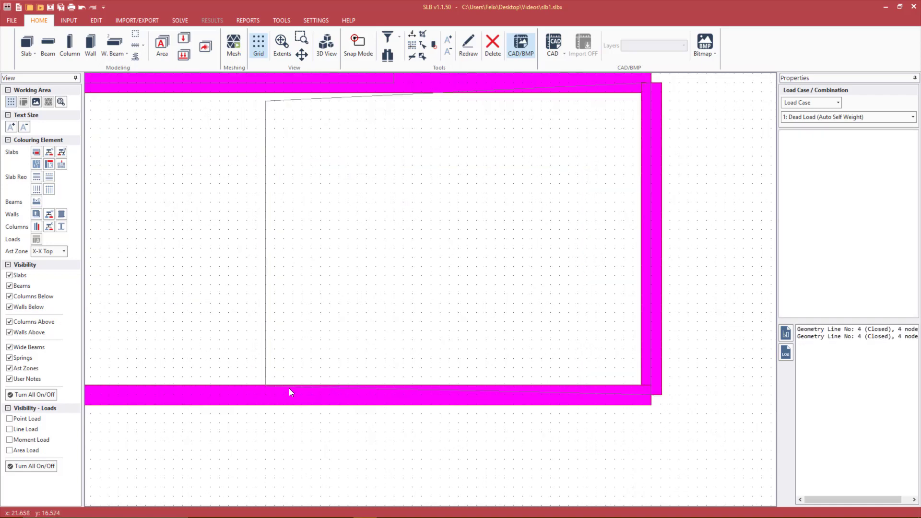
{"action": "right_click", "coordinate": [315, 397]}
{"action": "left_click", "coordinate": [341, 422]}
{"action": "scroll", "coordinate": [344, 450], "scroll_direction": "down", "scroll_amount": 1}
{"action": "scroll", "coordinate": [519, 222], "scroll_direction": "up", "scroll_amount": 1}
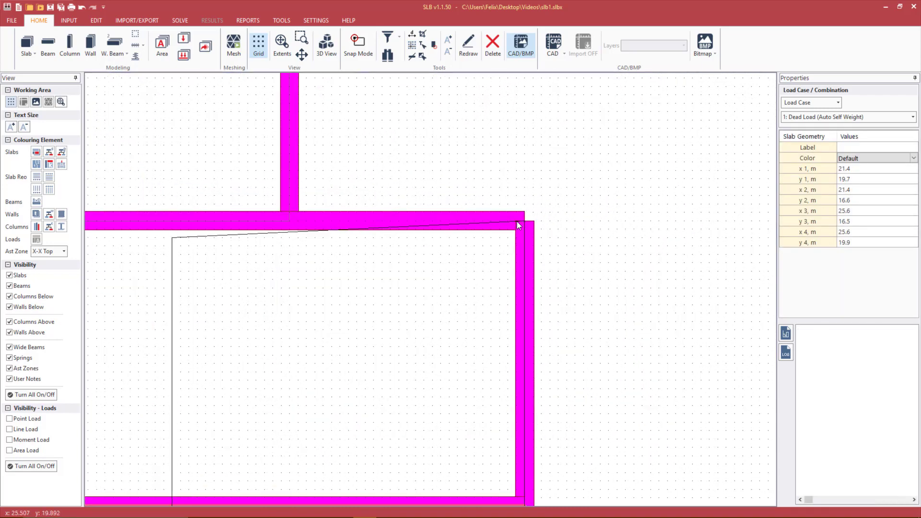
{"action": "right_click", "coordinate": [526, 219]}
{"action": "key", "text": "Escape"}
{"action": "right_click", "coordinate": [172, 238]}
{"action": "left_click", "coordinate": [208, 317]}
{"action": "scroll", "coordinate": [255, 323], "scroll_direction": "down", "scroll_amount": 2}
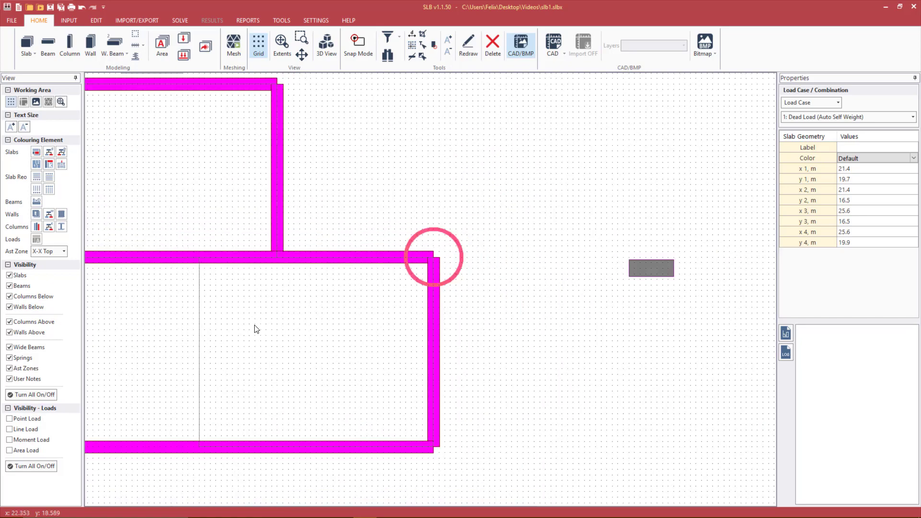
{"action": "left_click", "coordinate": [234, 46]}
{"action": "left_click", "coordinate": [426, 301]}
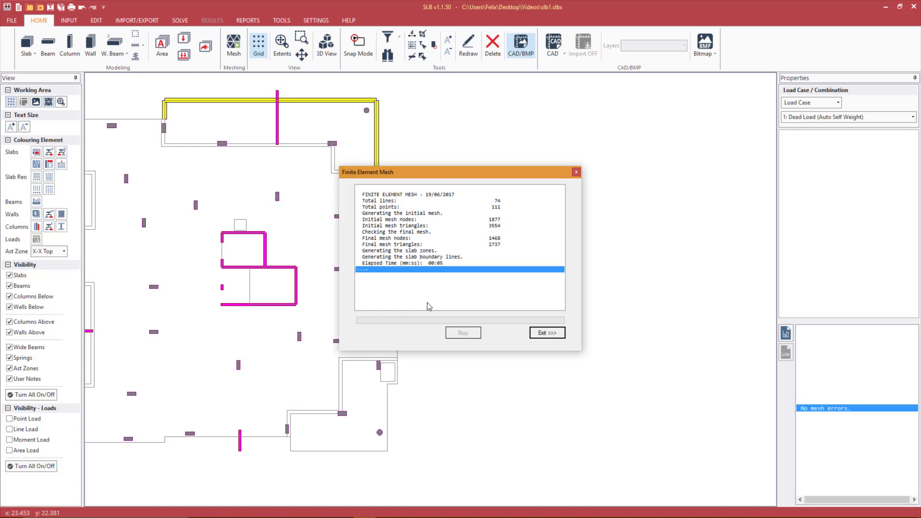
Close the meshing report and zoom into the lift core to check the 2737-element mesh
{"action": "left_click", "coordinate": [546, 332]}
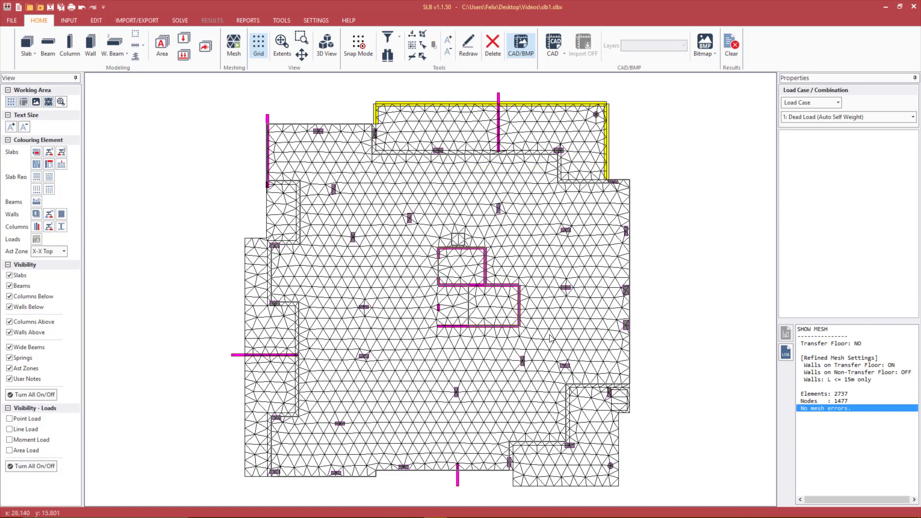
{"action": "scroll", "coordinate": [499, 283], "scroll_direction": "up", "scroll_amount": 5}
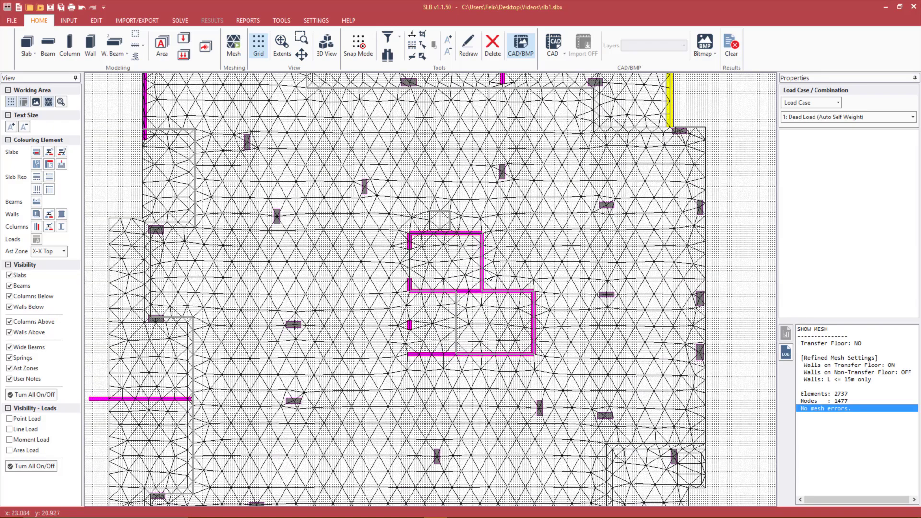
{"action": "scroll", "coordinate": [421, 257], "scroll_direction": "up", "scroll_amount": 3}
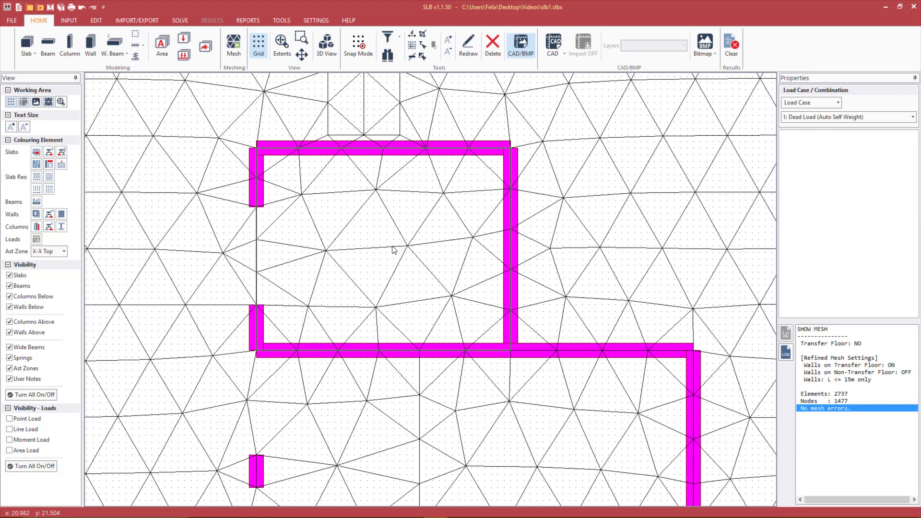
Overlay the analytical model on the 2737-element mesh and zoom around to inspect nodes and columns
{"action": "scroll", "coordinate": [393, 250], "scroll_direction": "down", "scroll_amount": 8}
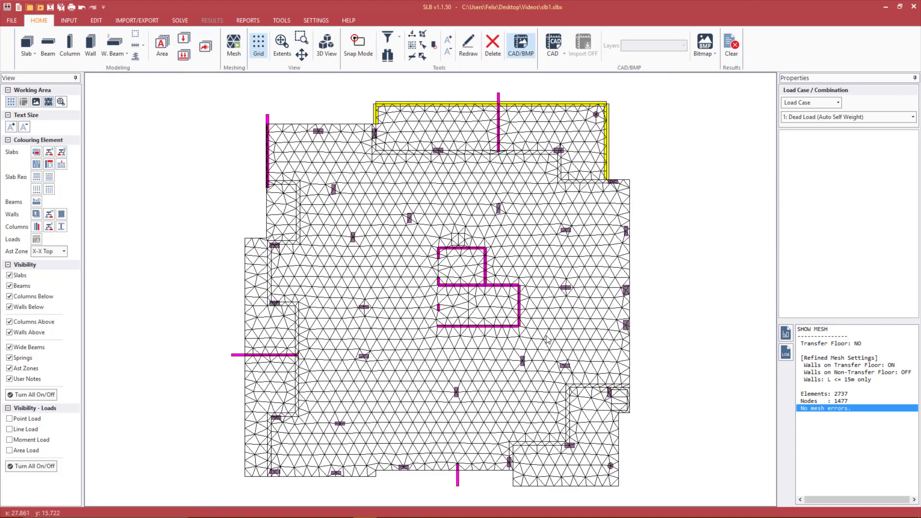
{"action": "scroll", "coordinate": [456, 82], "scroll_direction": "up", "scroll_amount": 3}
{"action": "scroll", "coordinate": [336, 101], "scroll_direction": "up", "scroll_amount": 6}
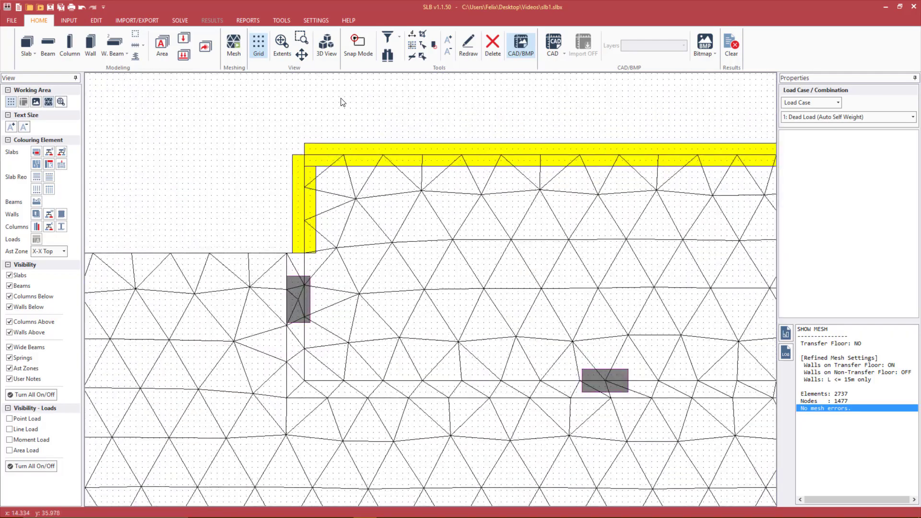
{"action": "left_click", "coordinate": [287, 21]}
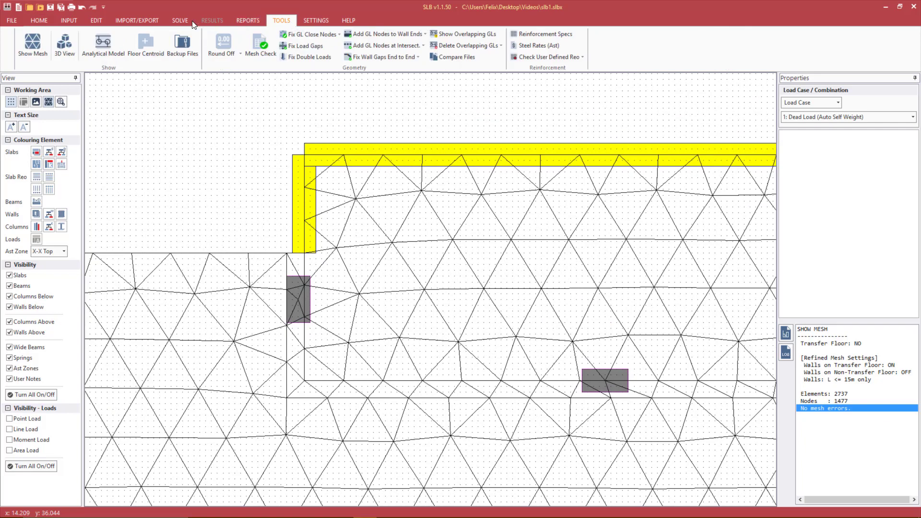
{"action": "left_click", "coordinate": [107, 50]}
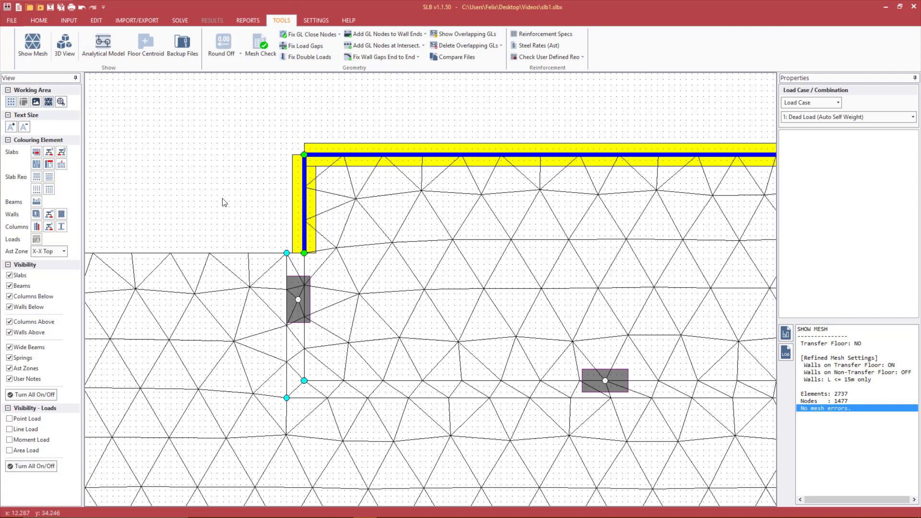
{"action": "scroll", "coordinate": [222, 202], "scroll_direction": "down", "scroll_amount": 3}
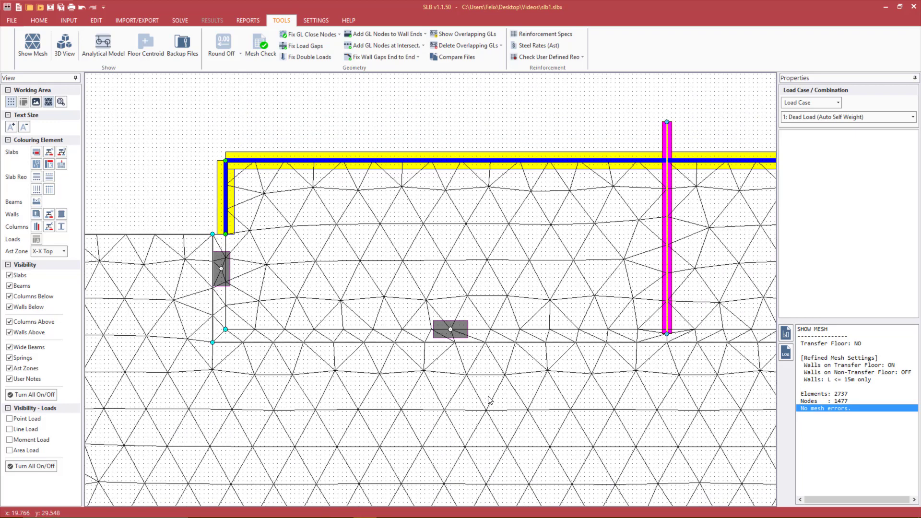
{"action": "scroll", "coordinate": [475, 380], "scroll_direction": "up", "scroll_amount": 3}
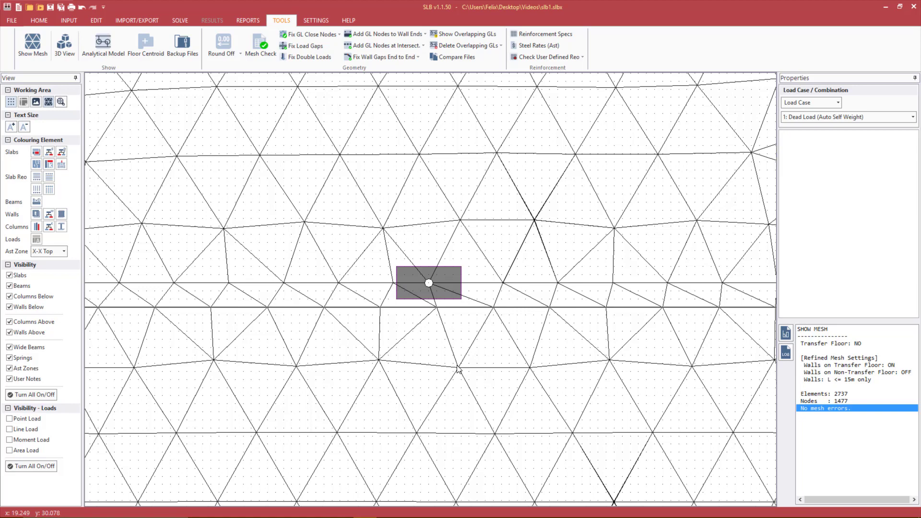
{"action": "scroll", "coordinate": [458, 369], "scroll_direction": "down", "scroll_amount": 5}
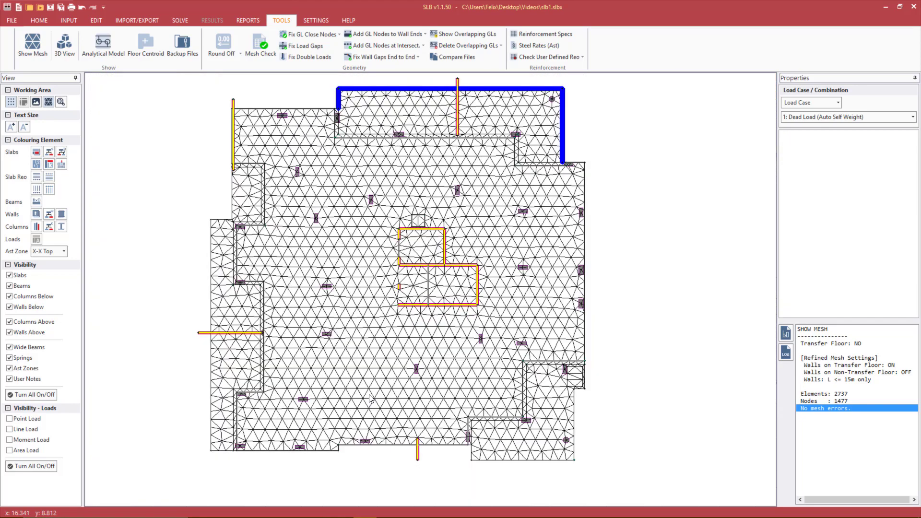
{"action": "left_click", "coordinate": [436, 318]}
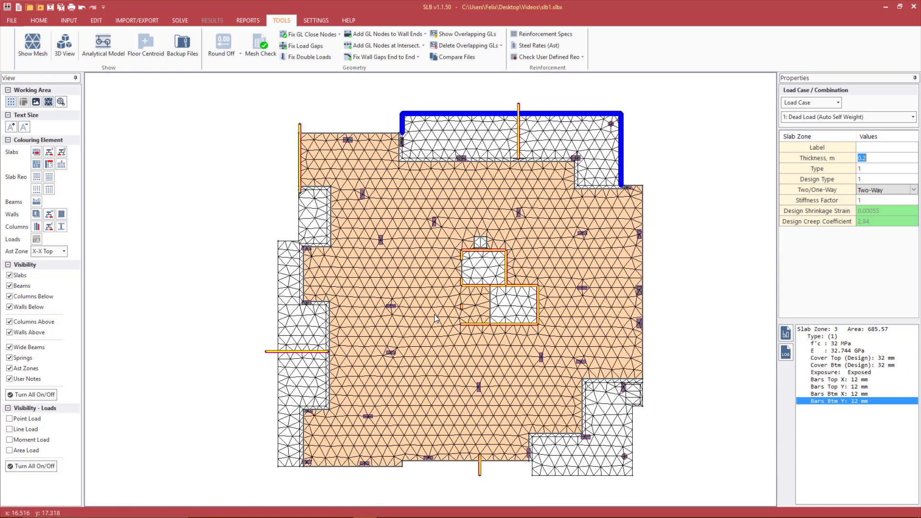
{"action": "left_click", "coordinate": [297, 273]}
{"action": "left_click", "coordinate": [457, 143]}
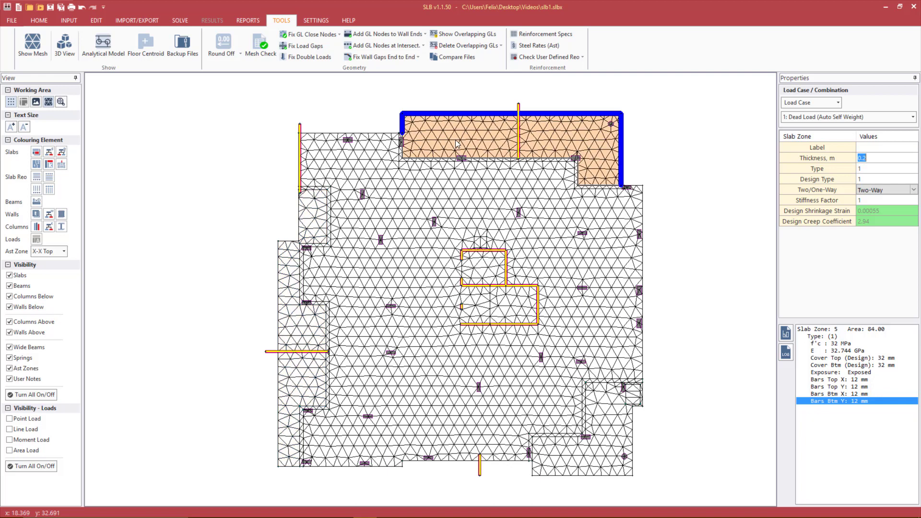
{"action": "left_click", "coordinate": [445, 161]}
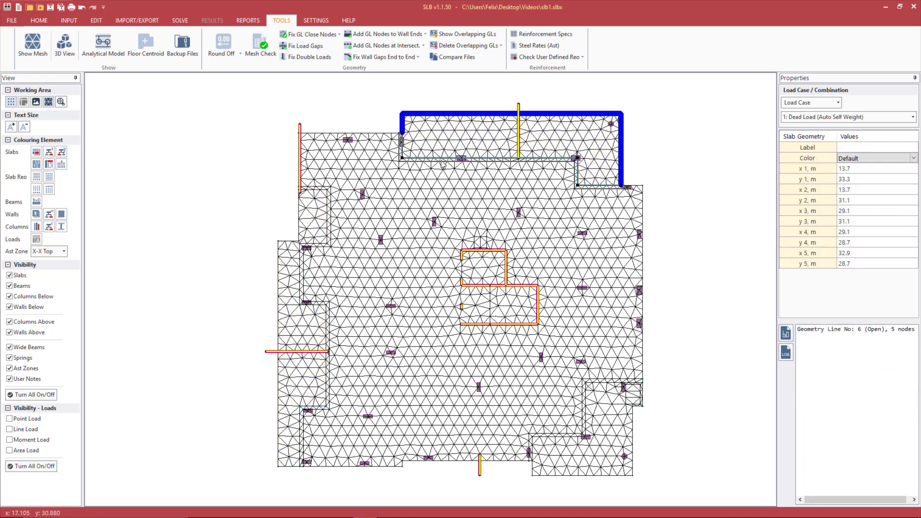
{"action": "left_click", "coordinate": [443, 164]}
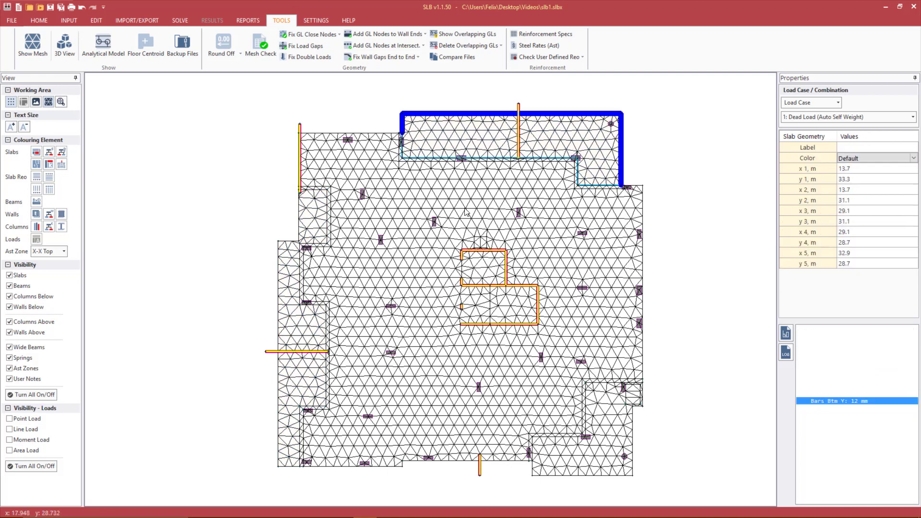
{"action": "left_click", "coordinate": [491, 273]}
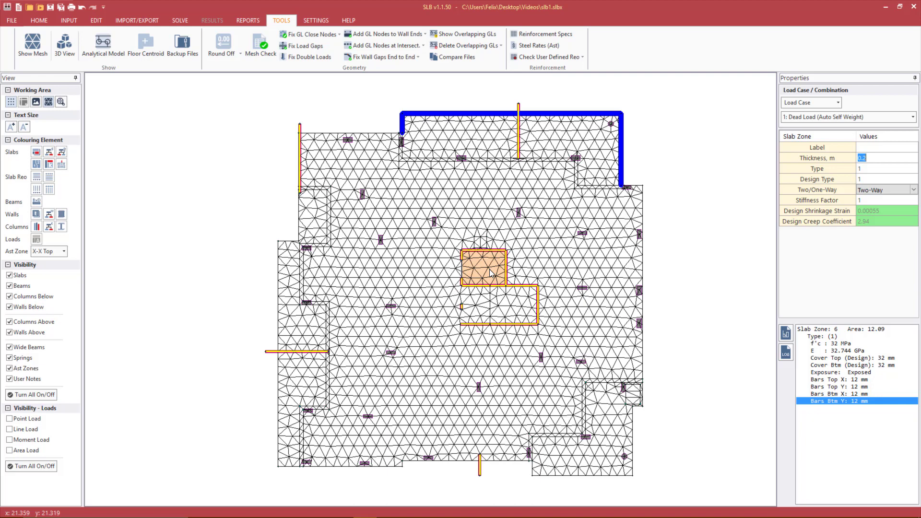
Turn off the mesh, select the top-right zone and colour slab zones by thickness (all 0.200 m)
{"action": "left_click", "coordinate": [52, 21]}
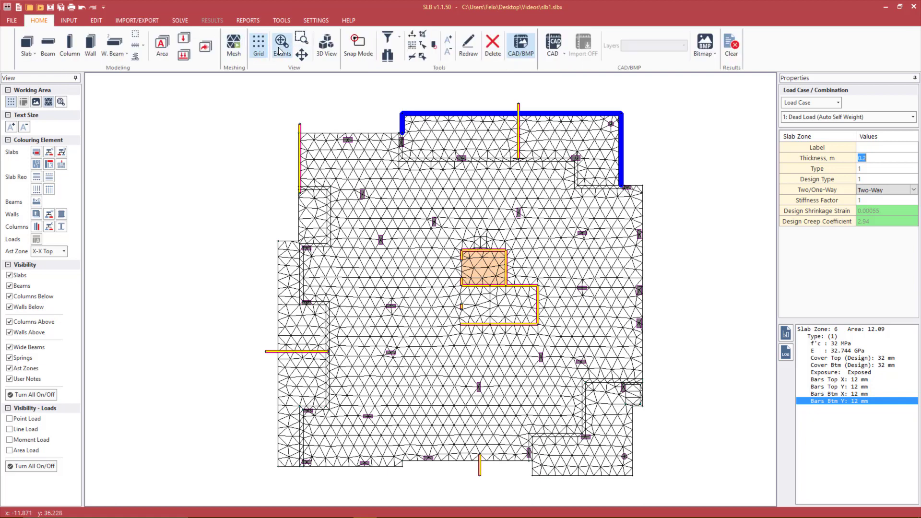
{"action": "left_click", "coordinate": [270, 101]}
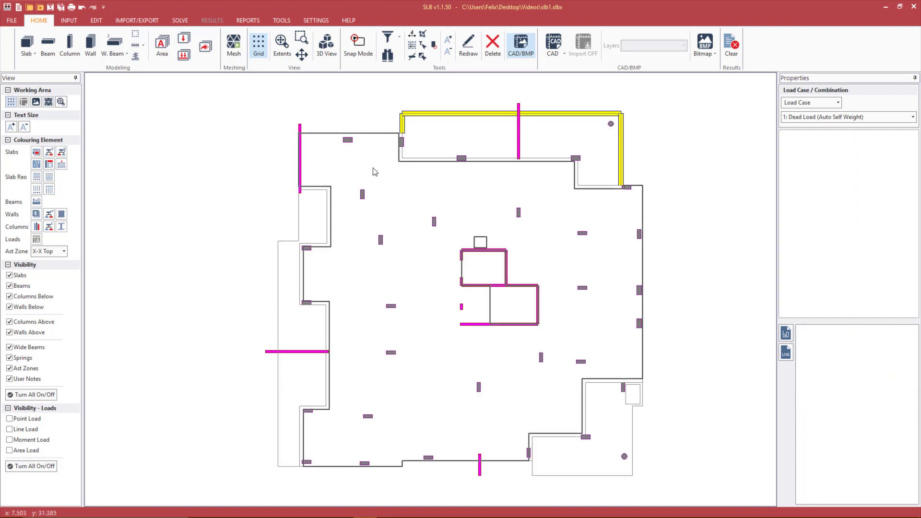
{"action": "left_click", "coordinate": [439, 145]}
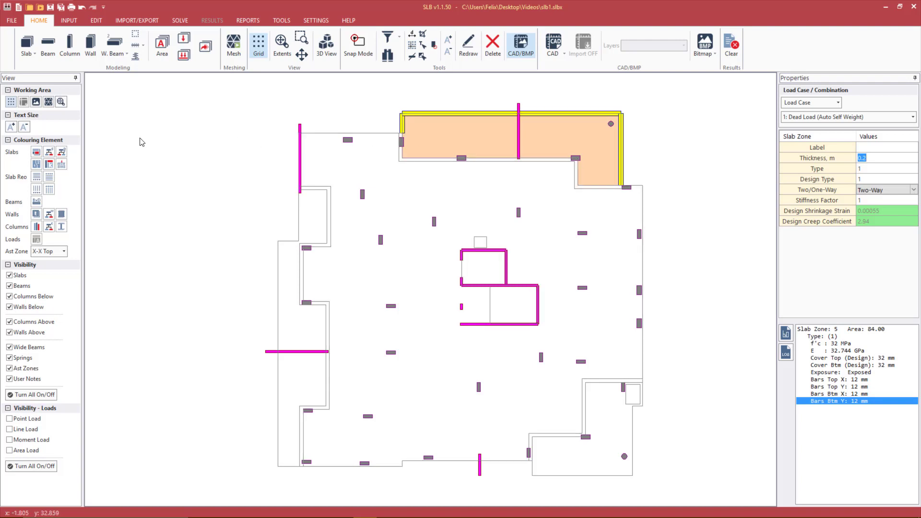
{"action": "left_click", "coordinate": [36, 152]}
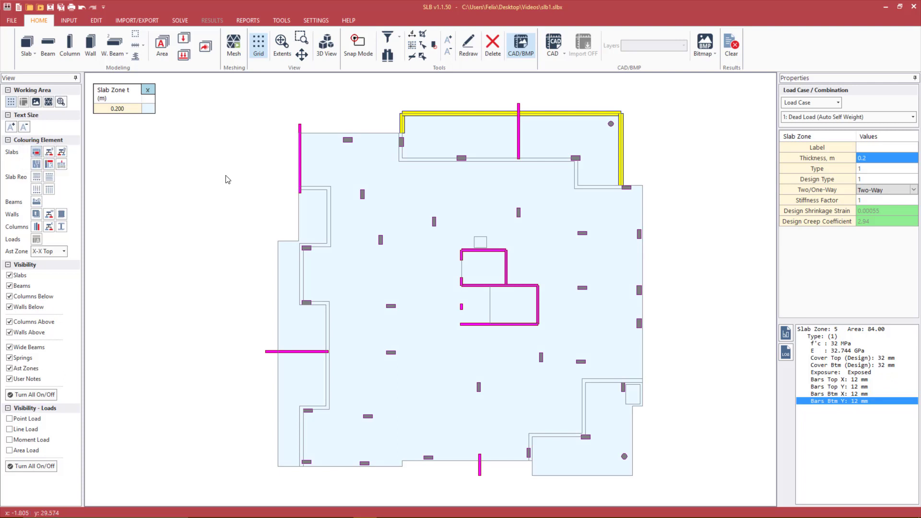
Set the thin strip zone along the top slab edge to 0.23 m thick
{"action": "left_click", "coordinate": [437, 197]}
{"action": "scroll", "coordinate": [479, 148], "scroll_direction": "up", "scroll_amount": 3}
{"action": "left_click", "coordinate": [494, 167]}
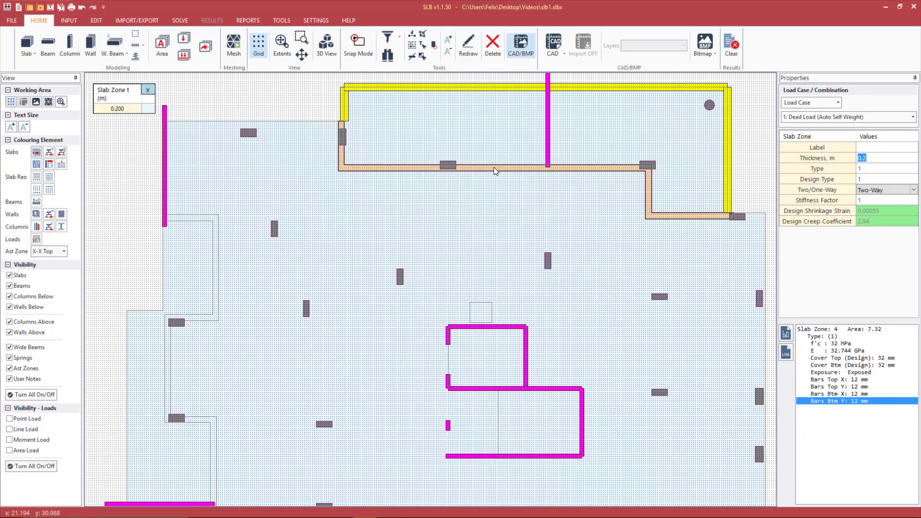
{"action": "type", "text": "0.23"}
{"action": "key", "text": "Return"}
{"action": "scroll", "coordinate": [471, 162], "scroll_direction": "down", "scroll_amount": 2}
{"action": "scroll", "coordinate": [473, 168], "scroll_direction": "down", "scroll_amount": 1}
{"action": "left_click", "coordinate": [637, 167]}
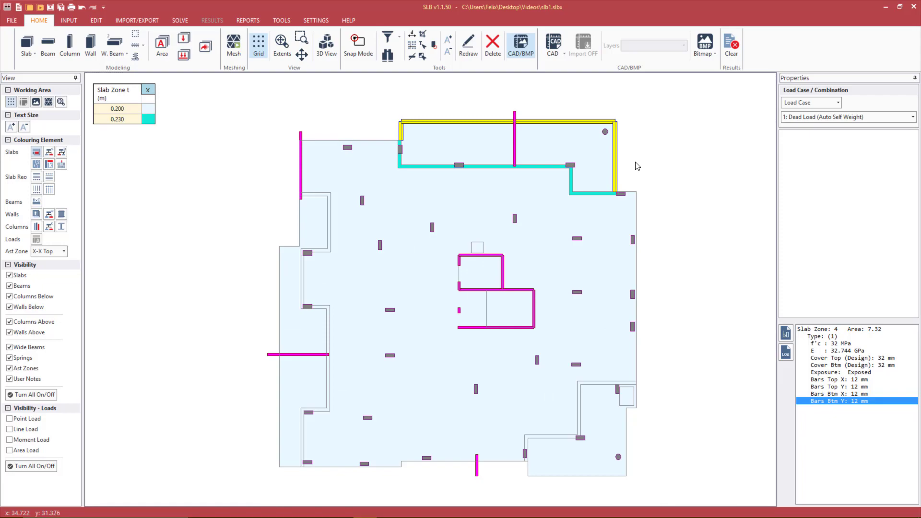
Give the lower-right and left perimeter strip zones 0.23 m thickness as well
{"action": "scroll", "coordinate": [688, 443], "scroll_direction": "up", "scroll_amount": 3}
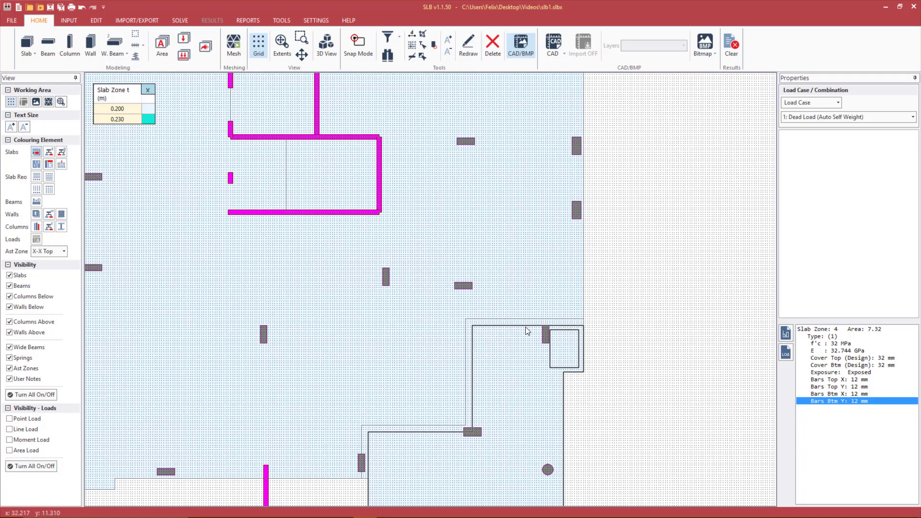
{"action": "left_click", "coordinate": [528, 321]}
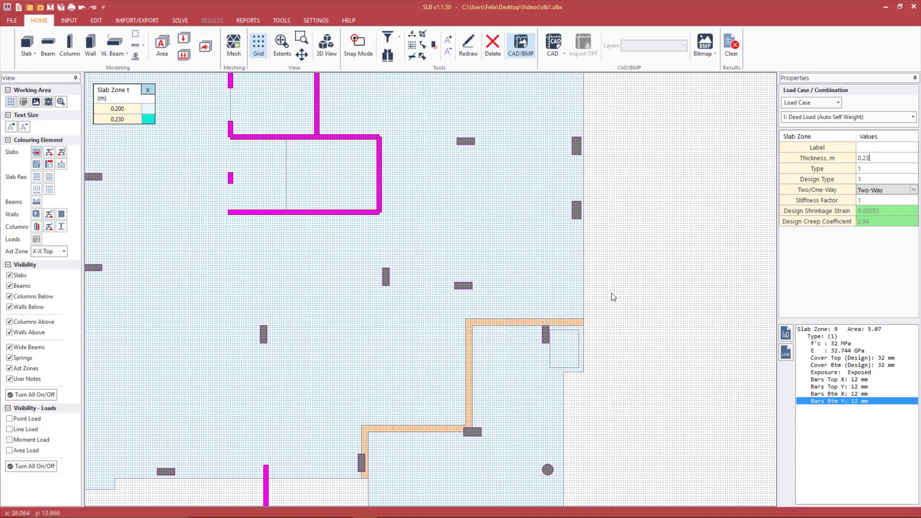
{"action": "key", "text": "Return"}
{"action": "scroll", "coordinate": [335, 250], "scroll_direction": "down", "scroll_amount": 3}
{"action": "scroll", "coordinate": [343, 200], "scroll_direction": "up", "scroll_amount": 3}
{"action": "left_click", "coordinate": [340, 200]}
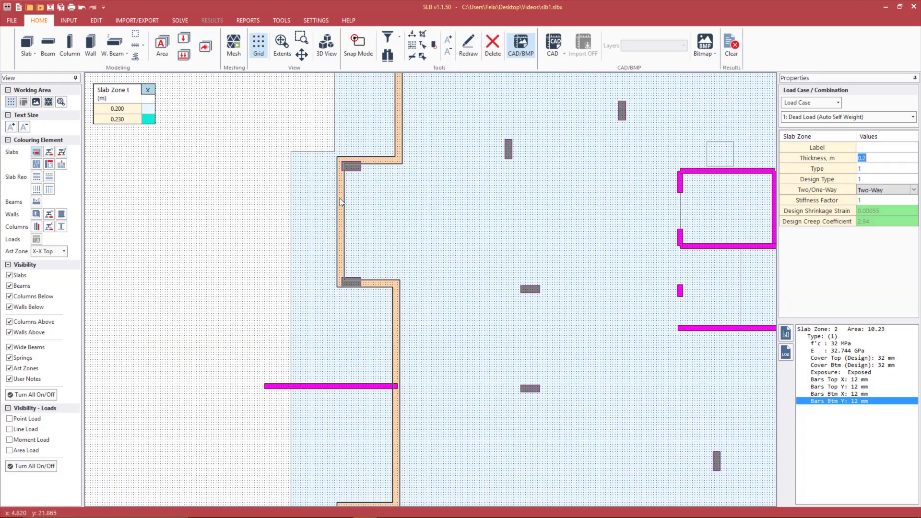
{"action": "type", "text": "0.23"}
{"action": "key", "text": "Return"}
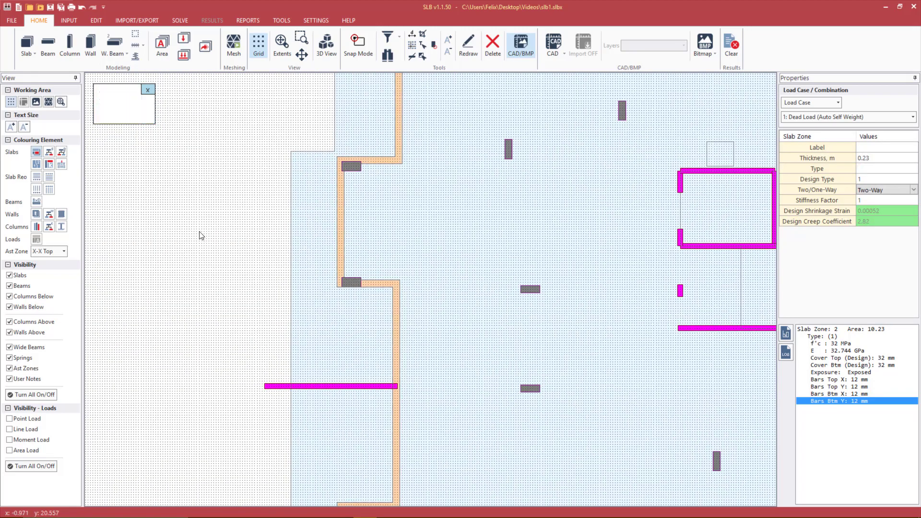
Give the small zone above the lift core and both lift-core zones a thickness of 0
{"action": "scroll", "coordinate": [201, 236], "scroll_direction": "down", "scroll_amount": 3}
{"action": "left_click", "coordinate": [493, 188]}
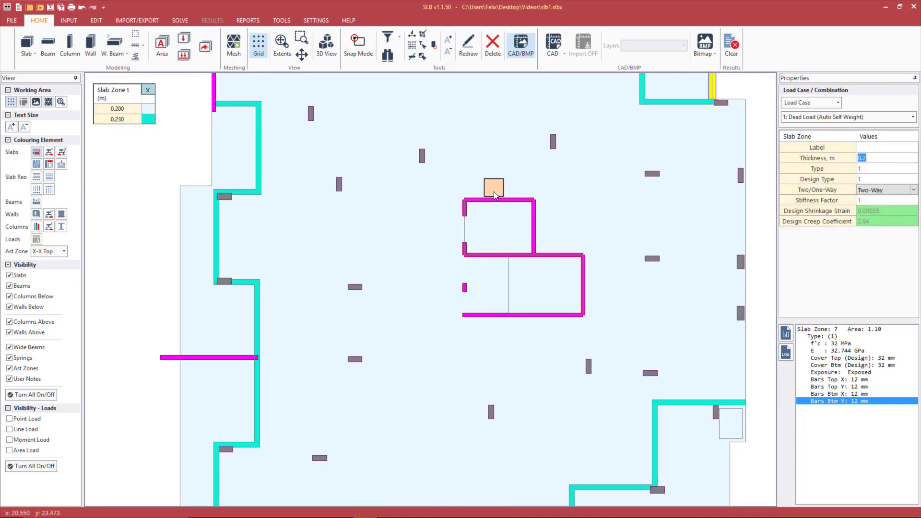
{"action": "type", "text": "0"}
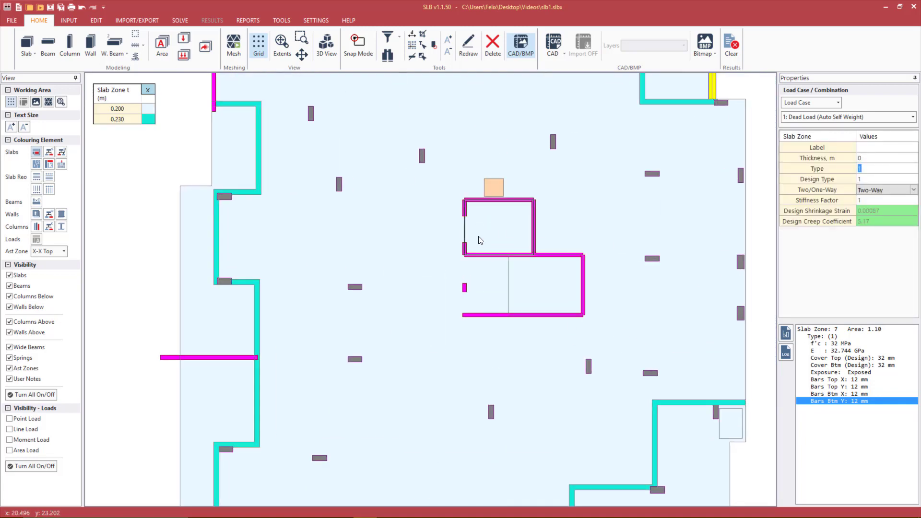
{"action": "left_click", "coordinate": [480, 243]}
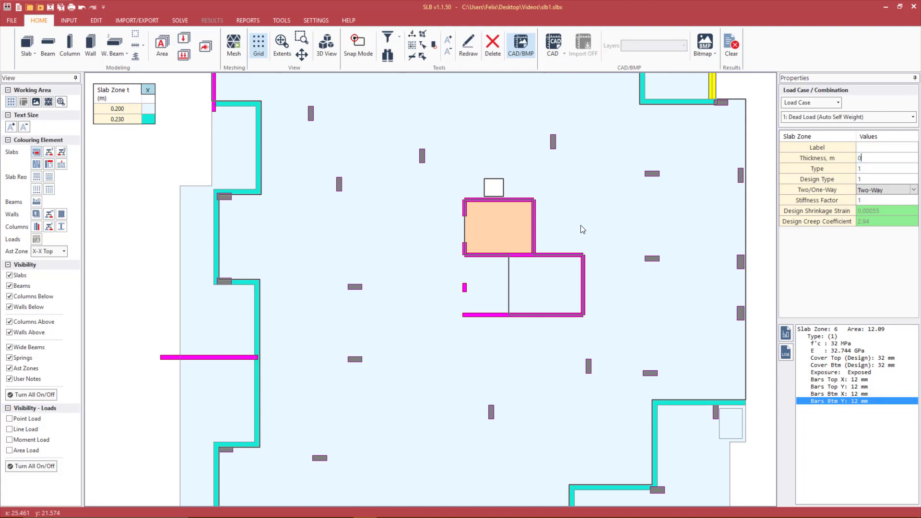
{"action": "key", "text": "Tab"}
{"action": "left_click", "coordinate": [537, 288]}
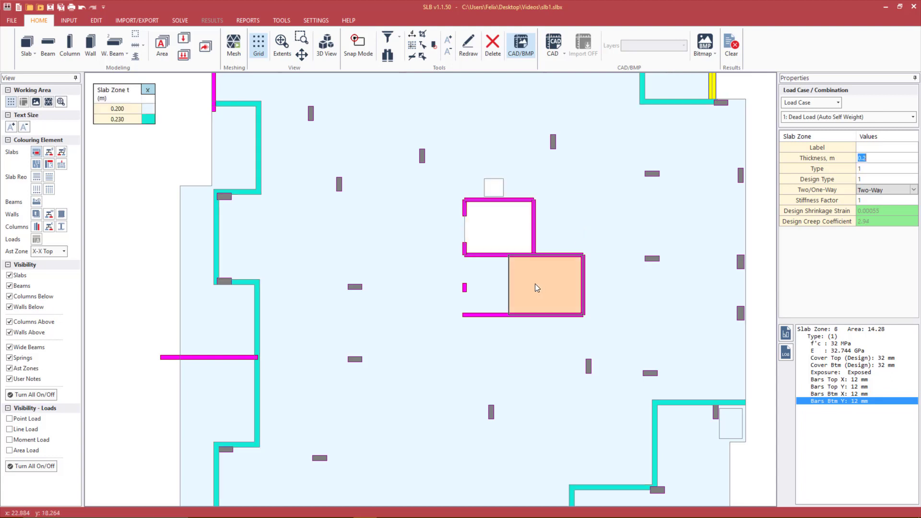
{"action": "type", "text": "0"}
{"action": "key", "text": "Tab"}
Set the small lower-right corner zone to 0 thickness, then deselect to check the voids
{"action": "scroll", "coordinate": [551, 307], "scroll_direction": "down", "scroll_amount": 2}
{"action": "scroll", "coordinate": [648, 379], "scroll_direction": "up", "scroll_amount": 1}
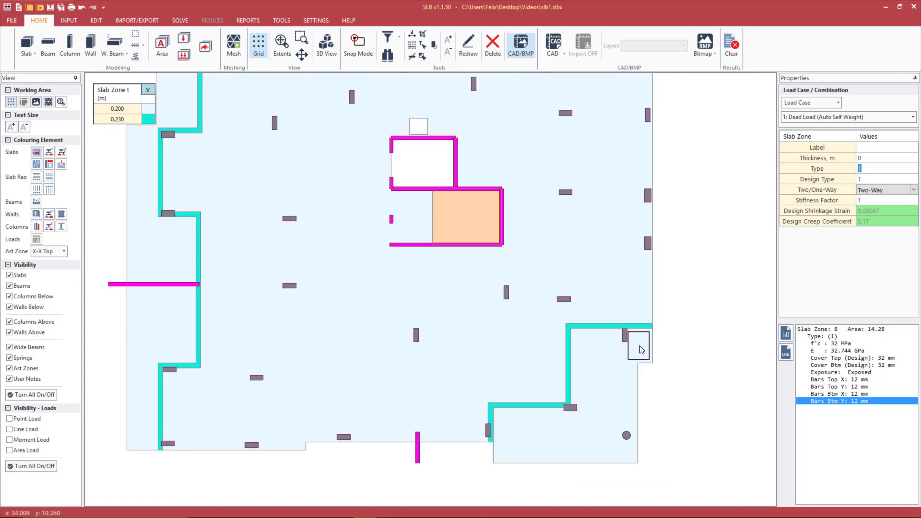
{"action": "left_click", "coordinate": [639, 345]}
{"action": "type", "text": "0"}
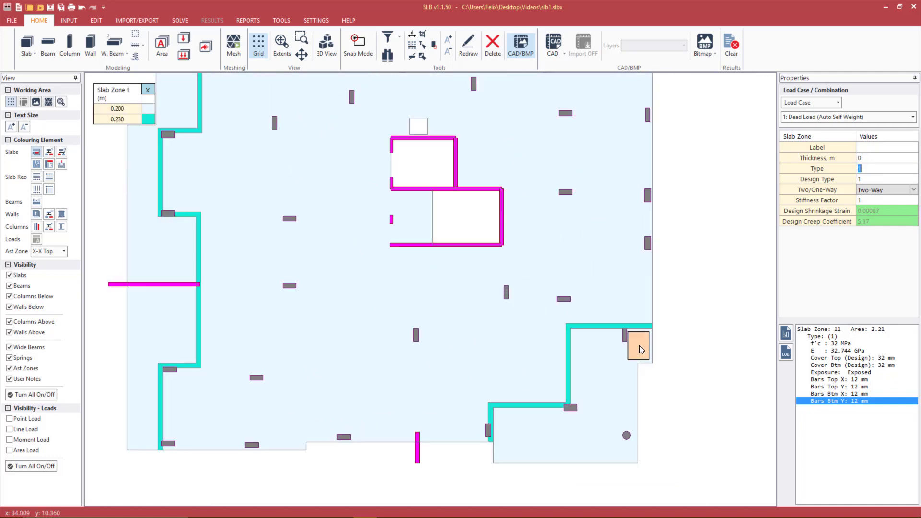
{"action": "key", "text": "Tab"}
{"action": "left_click", "coordinate": [678, 355]}
{"action": "scroll", "coordinate": [678, 353], "scroll_direction": "down", "scroll_amount": 3}
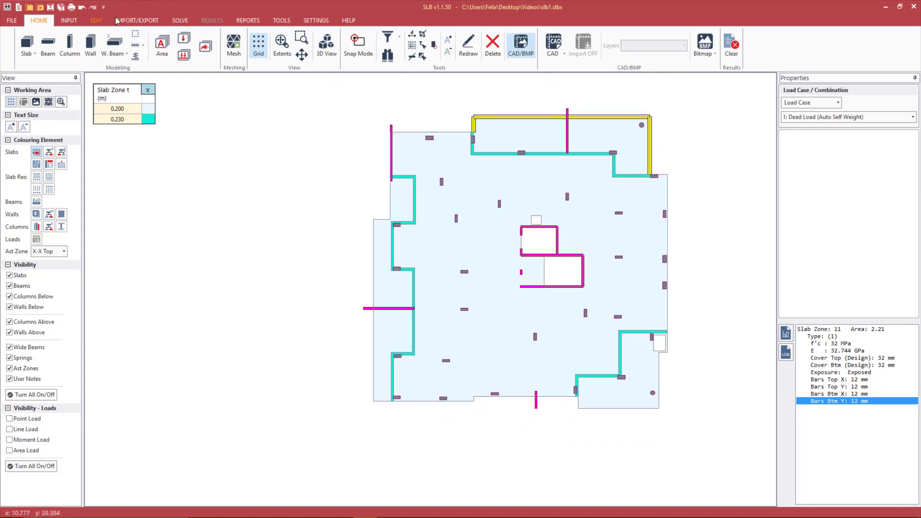
Zoom to extents so the entire floor plate and its voided zones are visible
{"action": "left_click", "coordinate": [281, 44]}
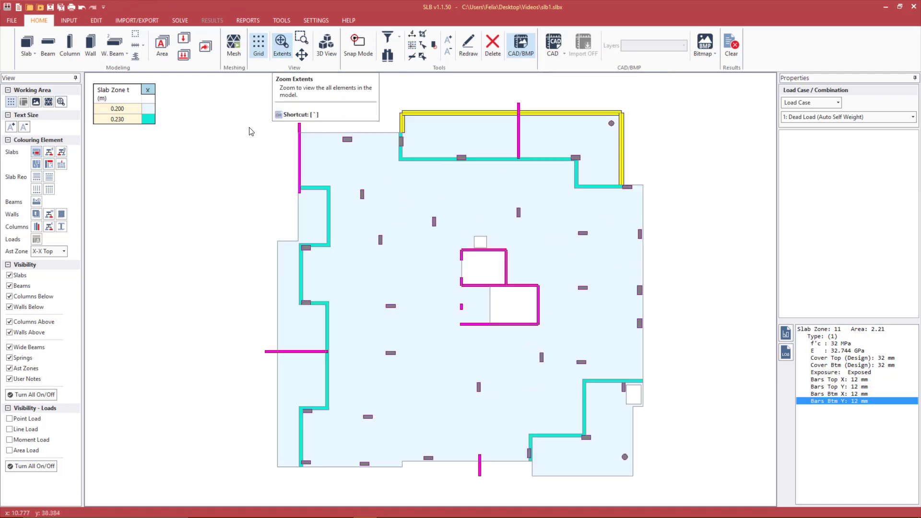